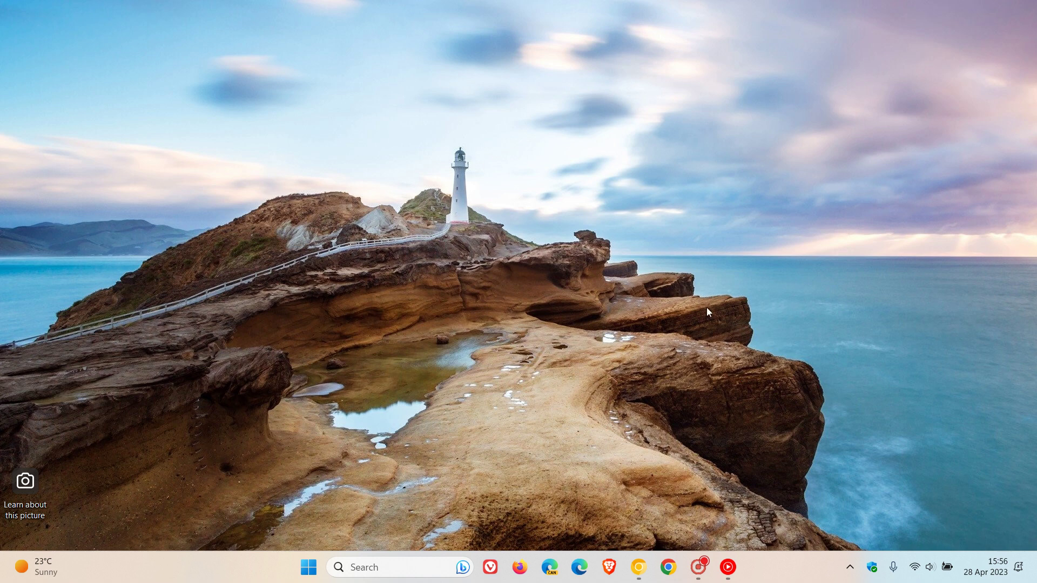
Show Chrome briefly, minimize it, then open and close the Start menu twice
left_click(639, 567)
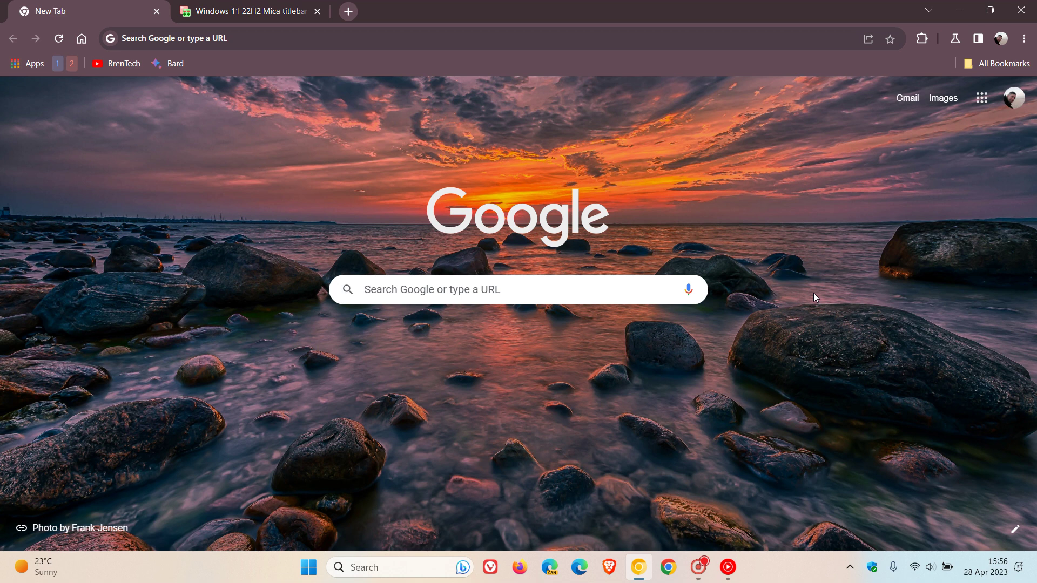
left_click(963, 11)
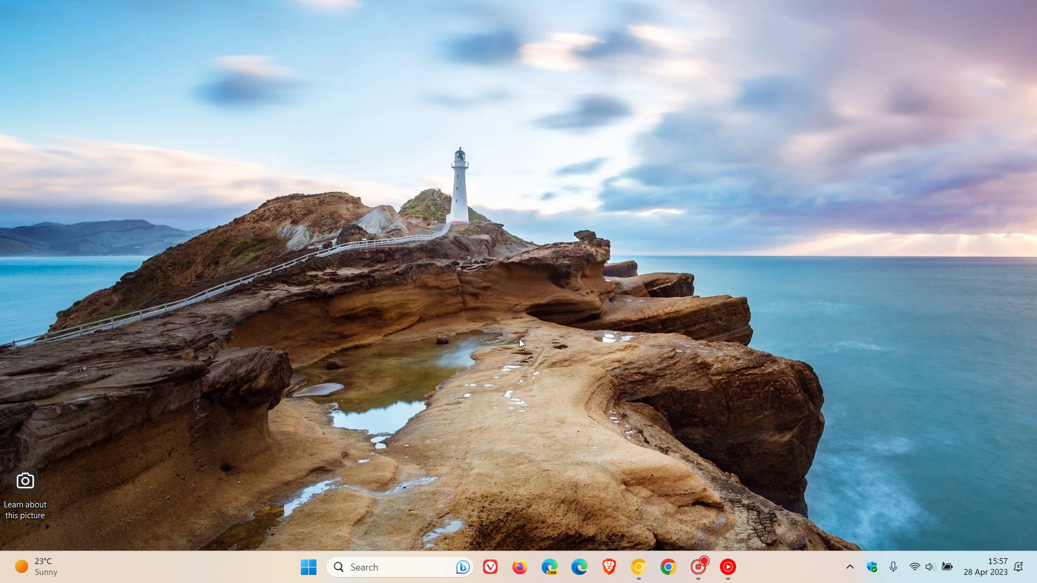
left_click(309, 567)
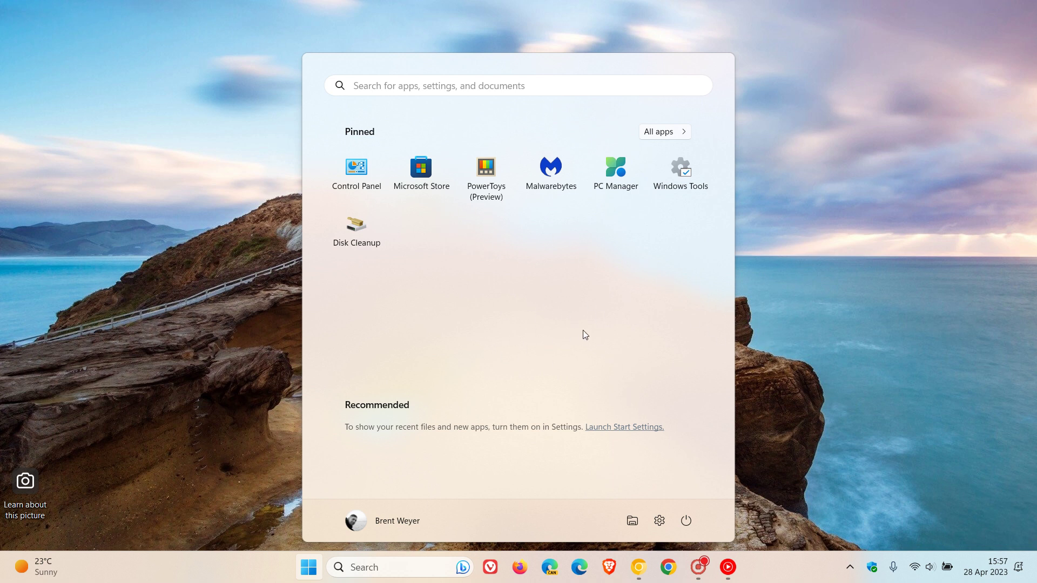
left_click(886, 276)
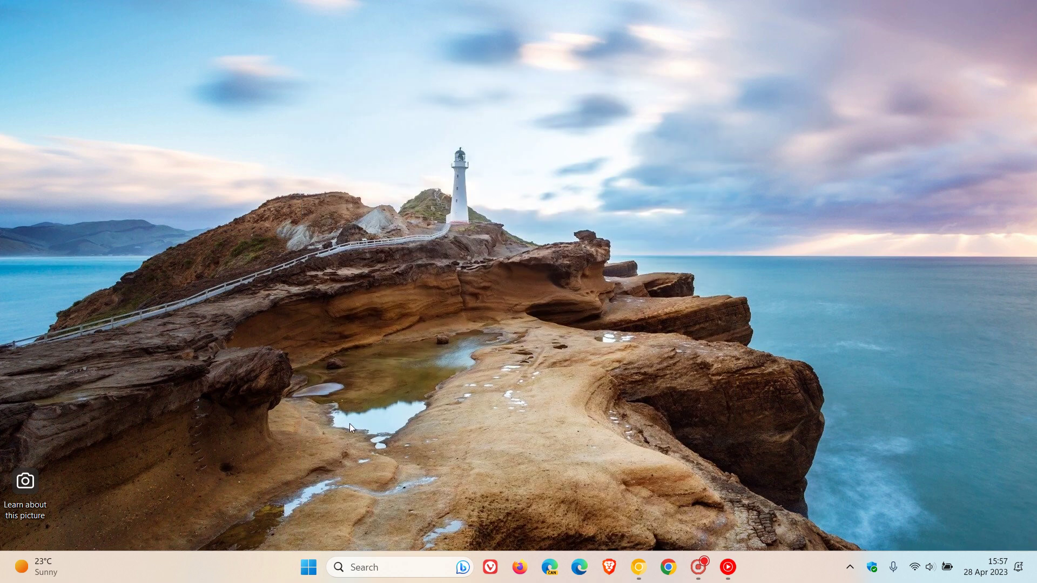
left_click(309, 567)
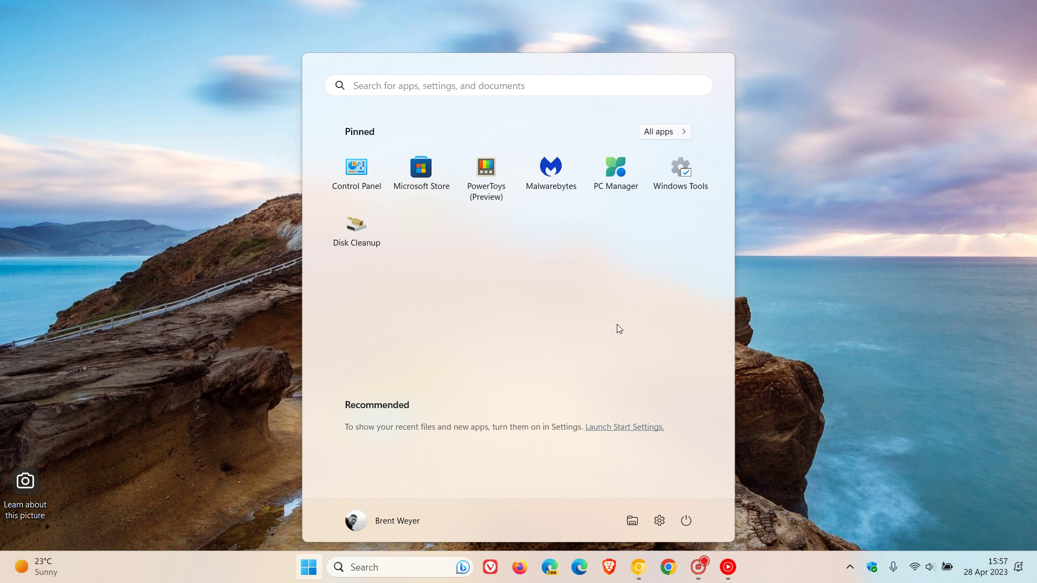
left_click(871, 297)
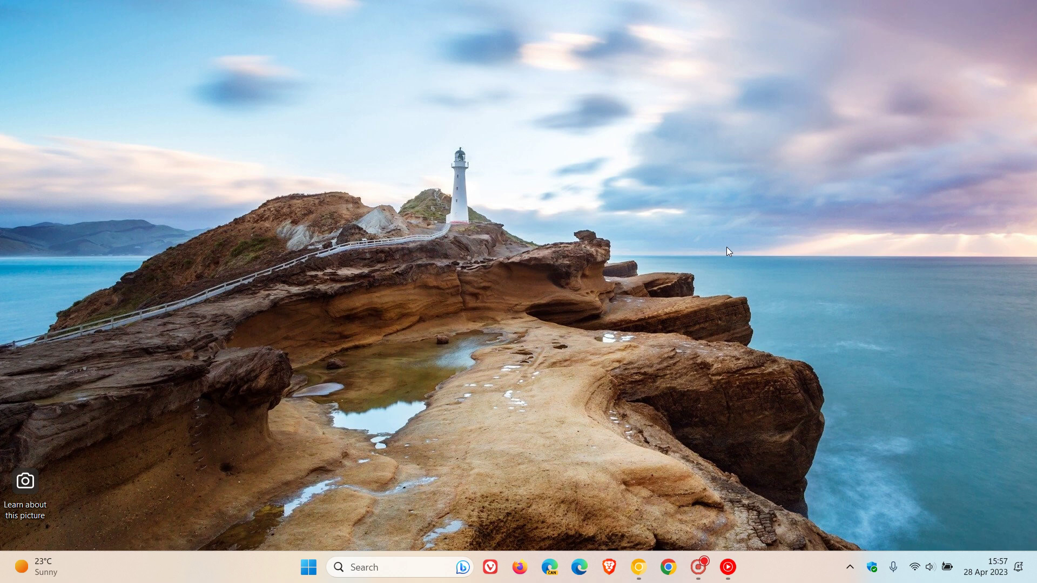
Open the search panel, switch to the Start menu, then close it to the desktop
left_click(413, 566)
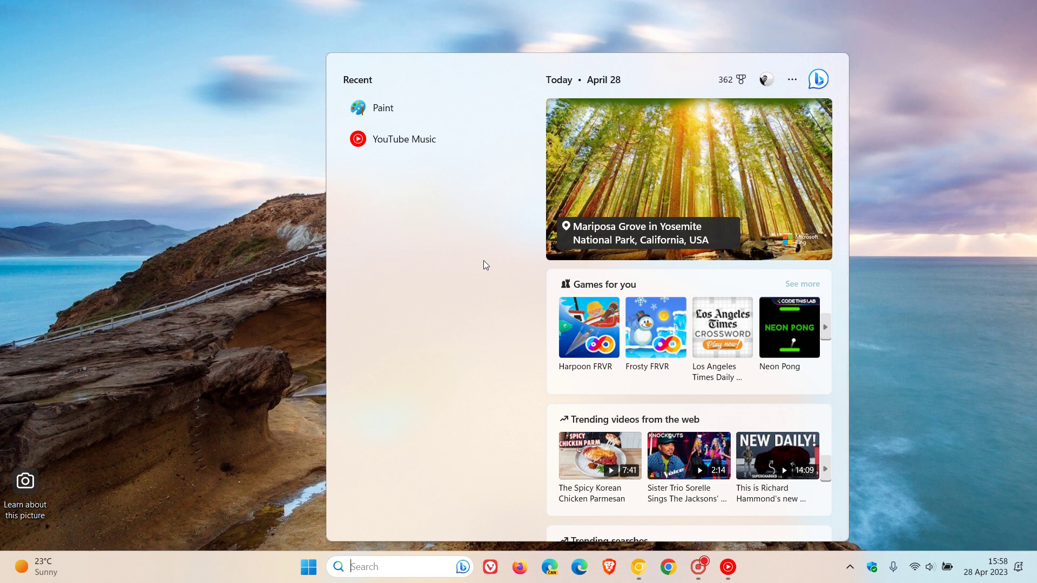
left_click(309, 568)
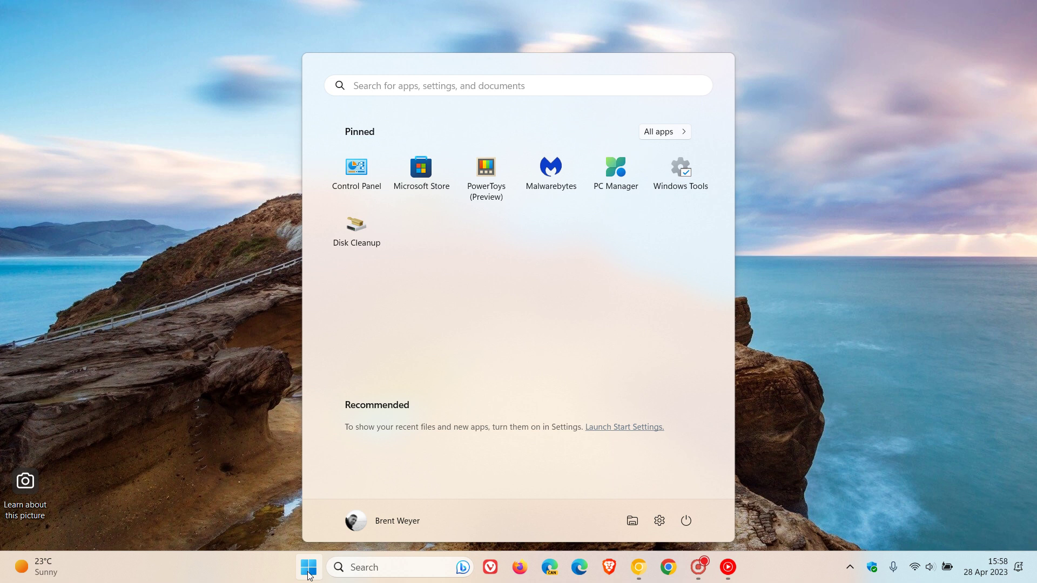
left_click(914, 254)
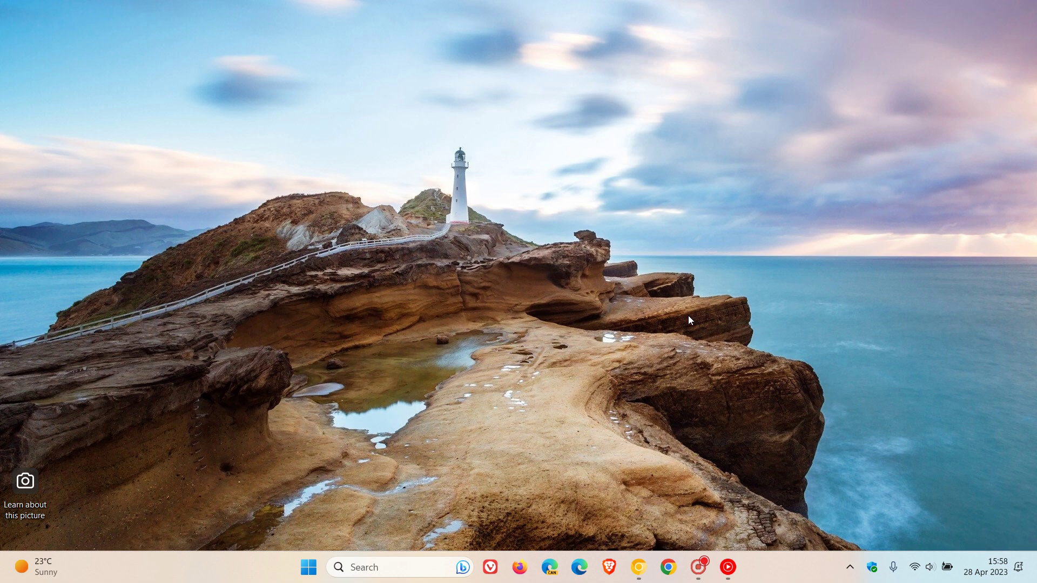
Restore Chrome on the Mica titlebar change and briefly highlight its first paragraph
left_click(639, 568)
left_click(284, 10)
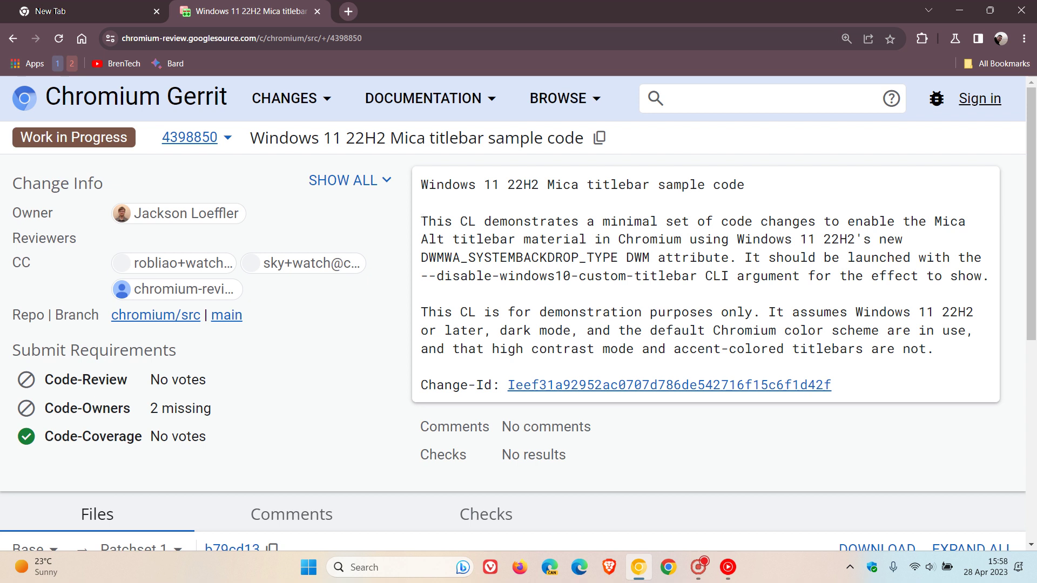
mouse_move(421, 221)
left_mouse_down()
mouse_move(967, 221)
mouse_move(967, 242)
left_mouse_up()
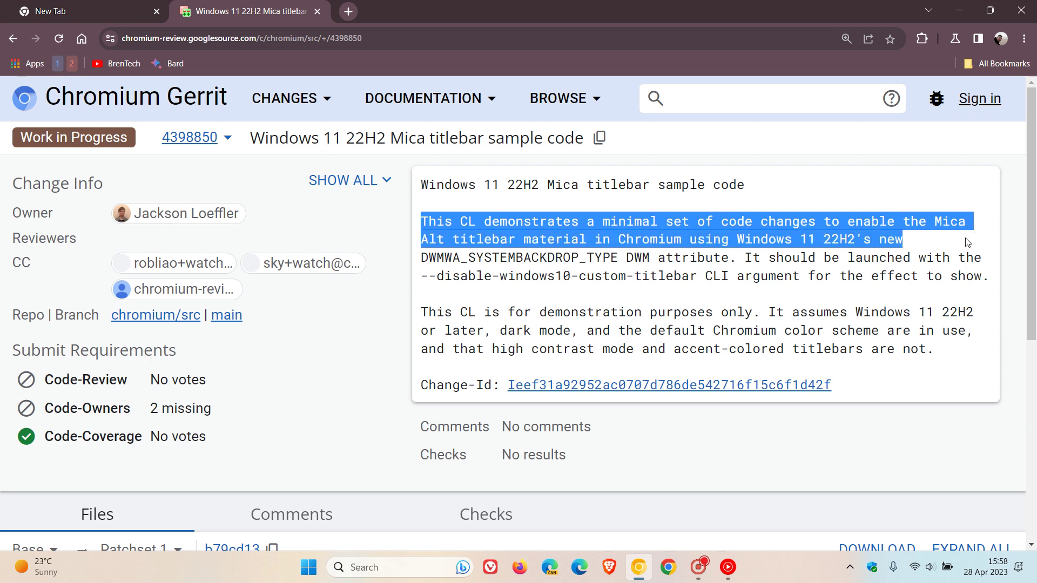
key("shift+Left")
key("shift+Left")
key("shift+Left")
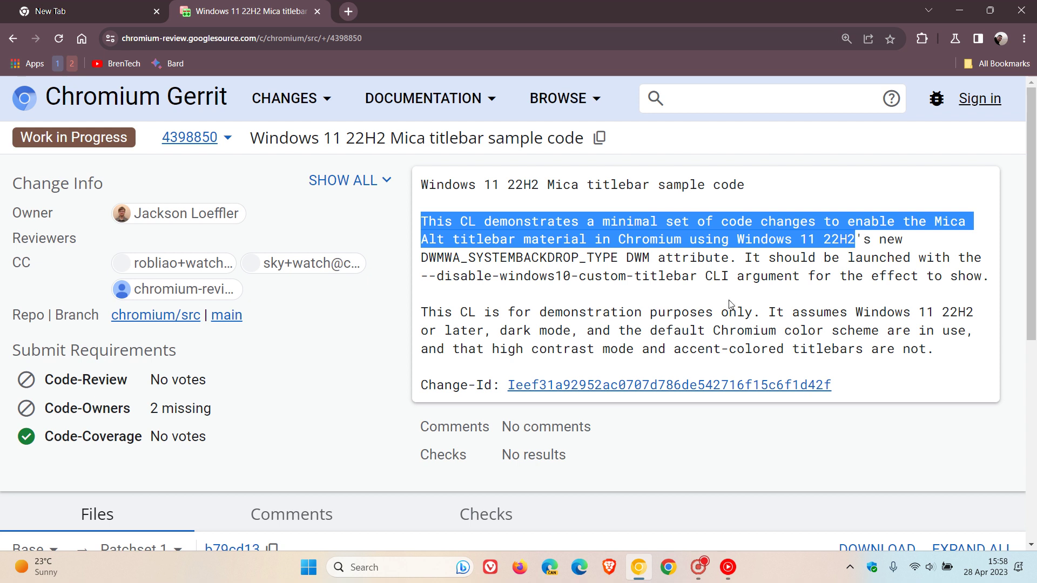
left_click(729, 304)
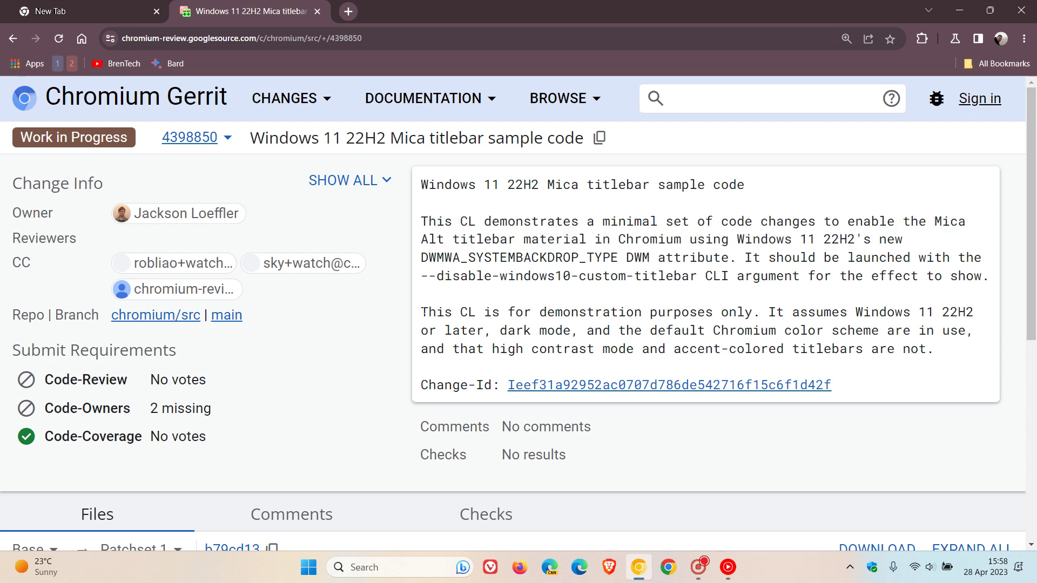
Highlight the whole second description paragraph, the demonstration-purposes note
left_click_drag(420, 312, 752, 311)
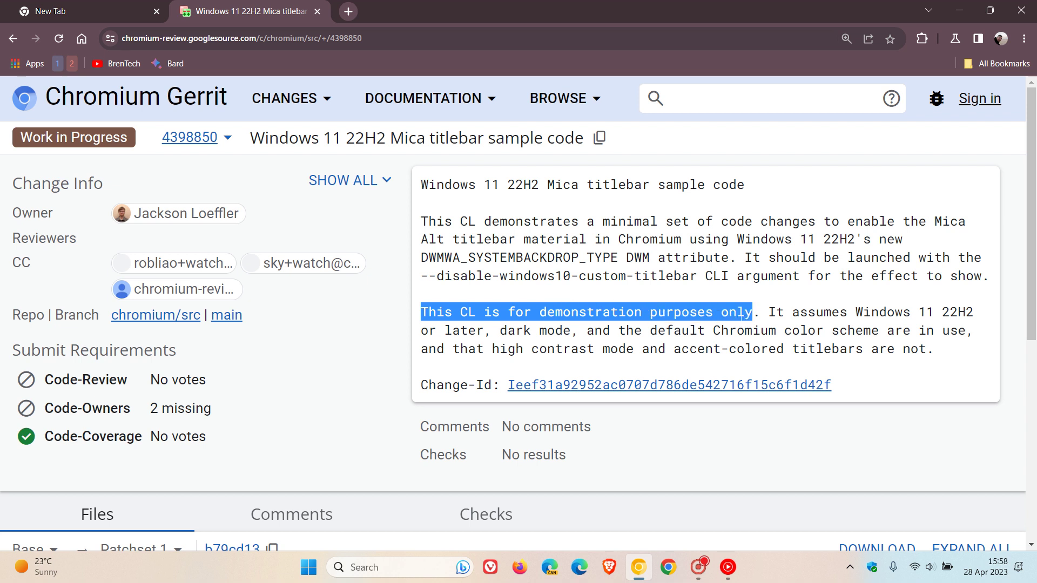
left_click_drag(752, 313, 973, 314)
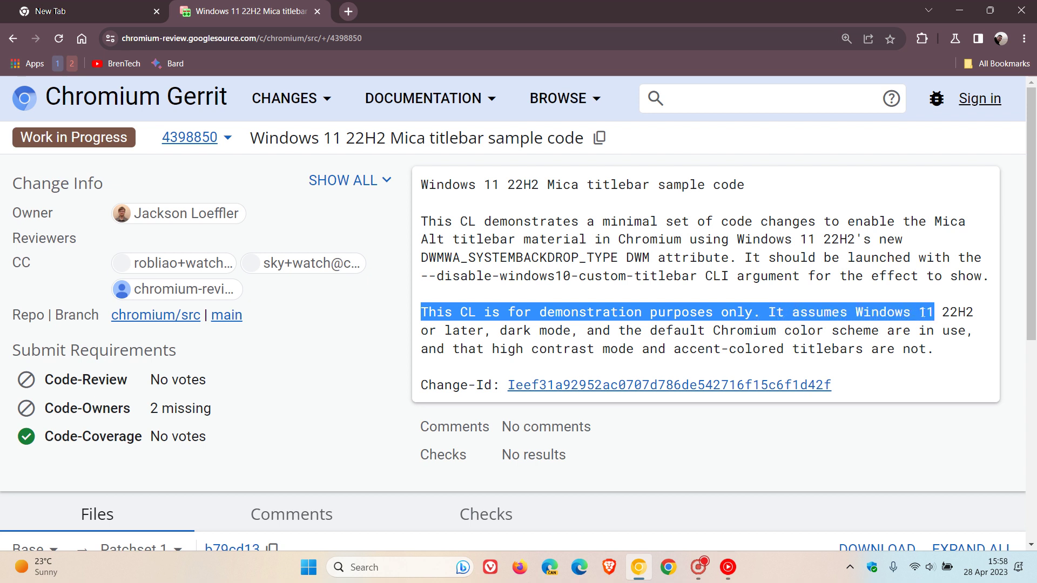
left_click_drag(973, 313, 969, 330)
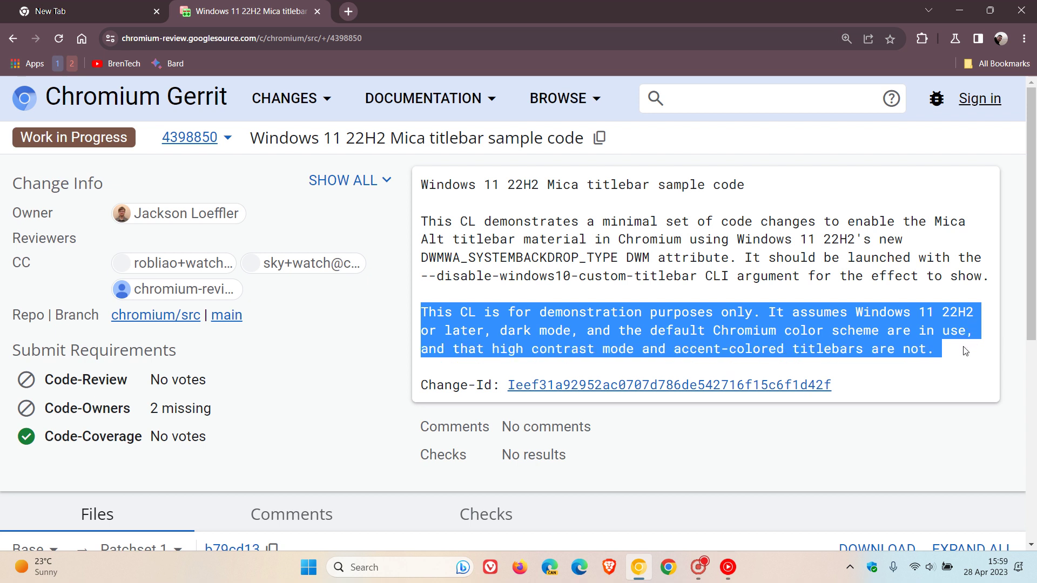
left_click_drag(969, 330, 965, 351)
Switch Chrome to the New Tab page, minimize it, then open and close Start
left_click(124, 7)
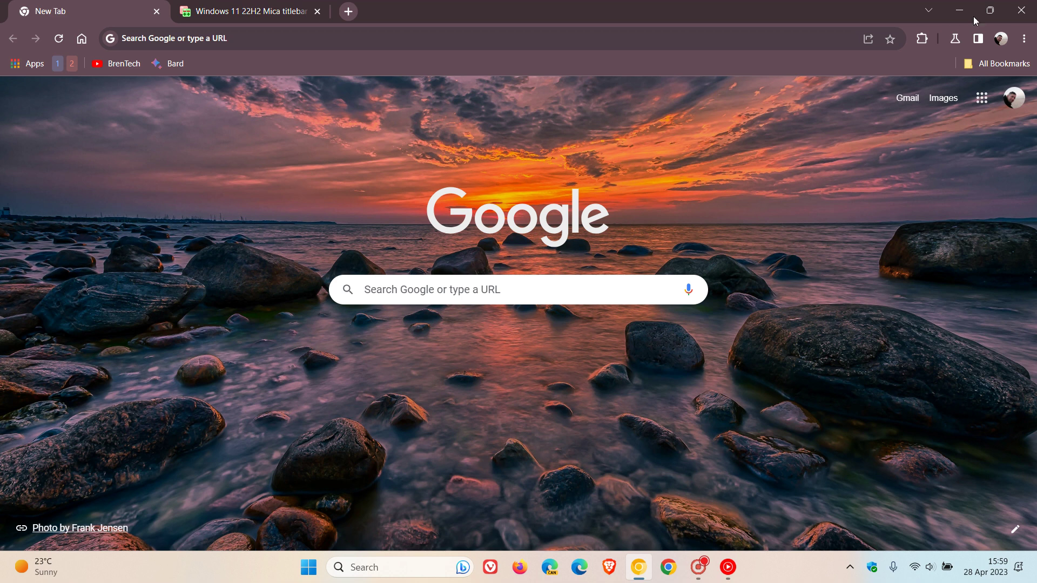
left_click(959, 10)
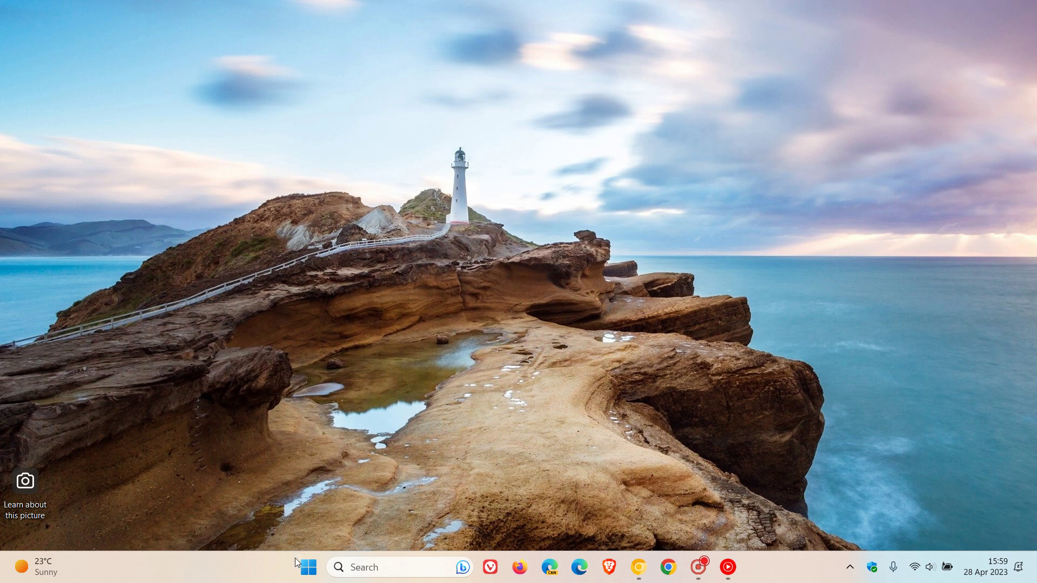
left_click(308, 567)
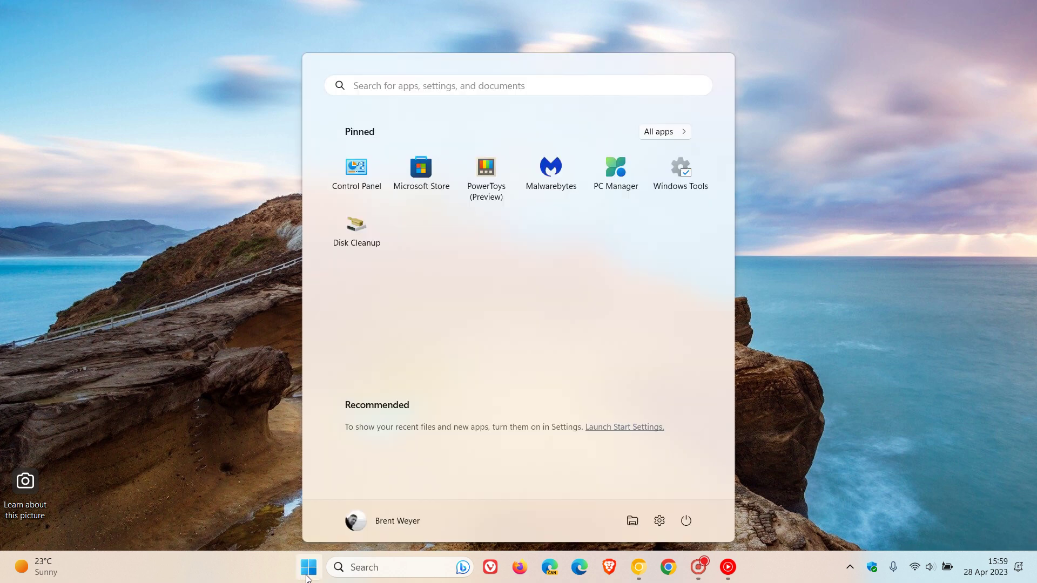
left_click(787, 277)
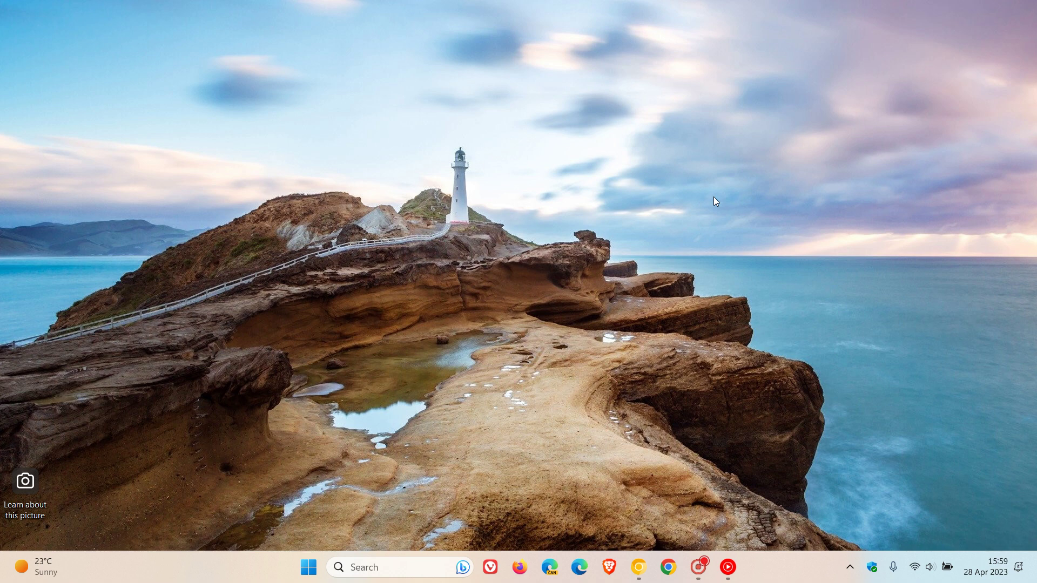